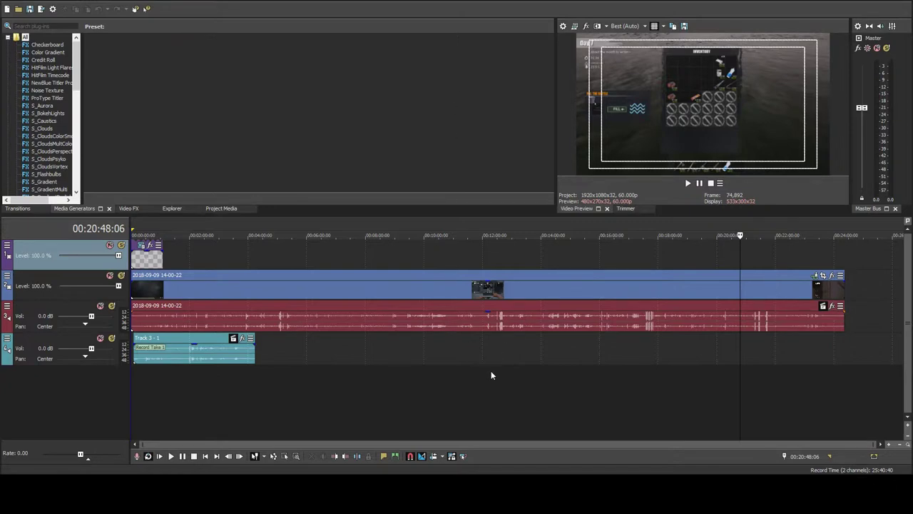
pyautogui.hotkey('ctrl', 'shift', 'n')
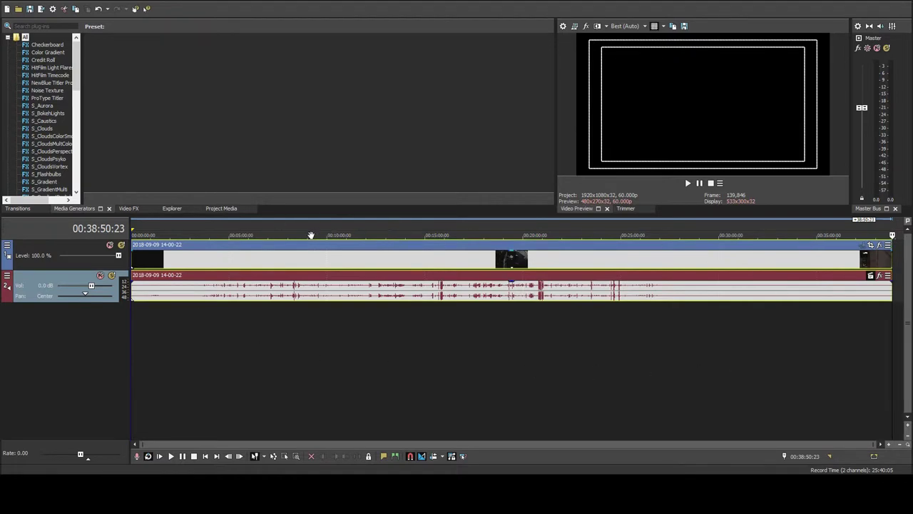
pyautogui.click(265, 251)
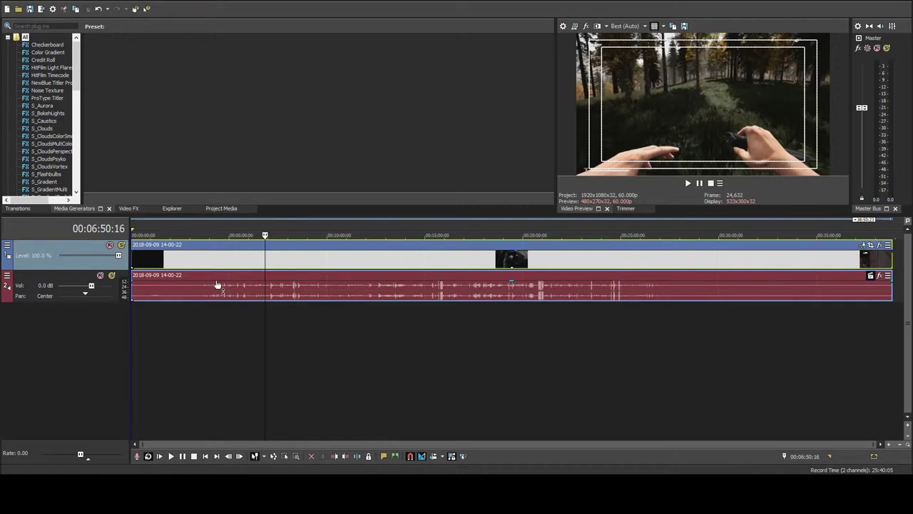
pyautogui.click(216, 291)
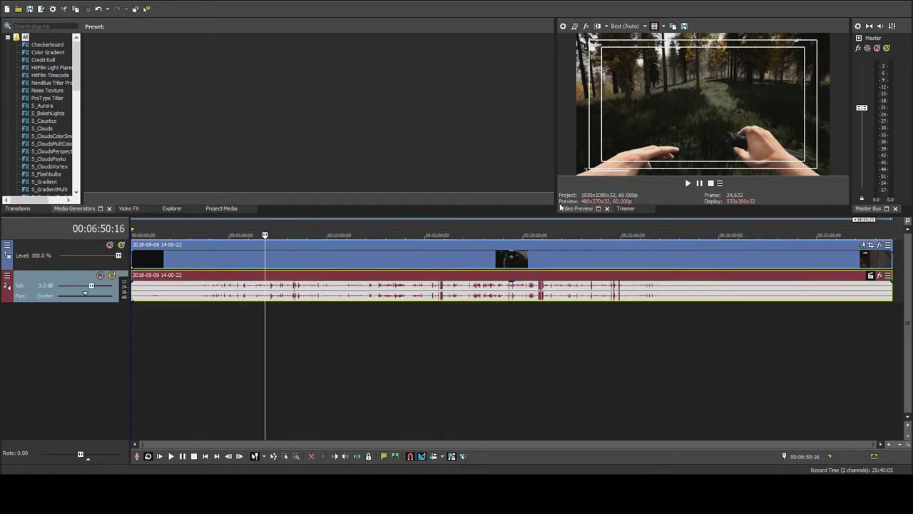
pyautogui.click(237, 250)
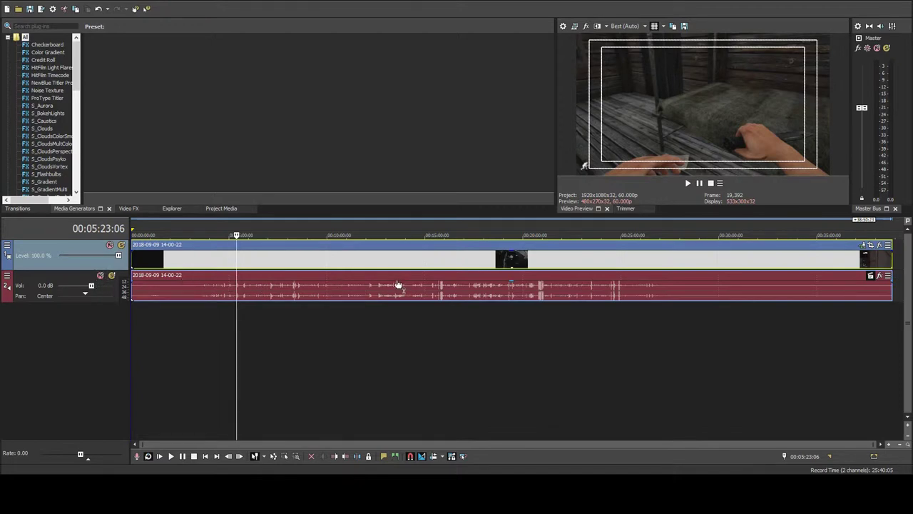
pyautogui.click(101, 276)
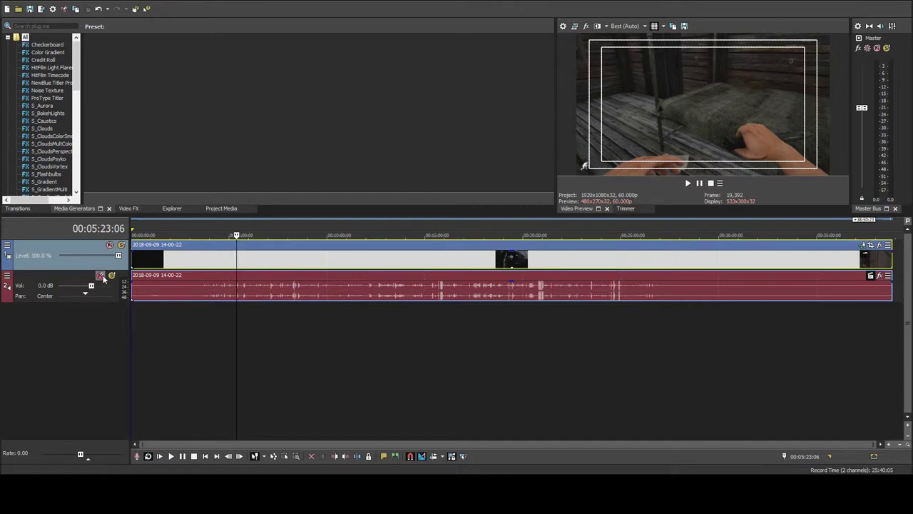
pyautogui.click(100, 277)
# Step: Play the recording from the start, from about 1:25 and from about 5:27, and stop playback
pyautogui.click(134, 234)
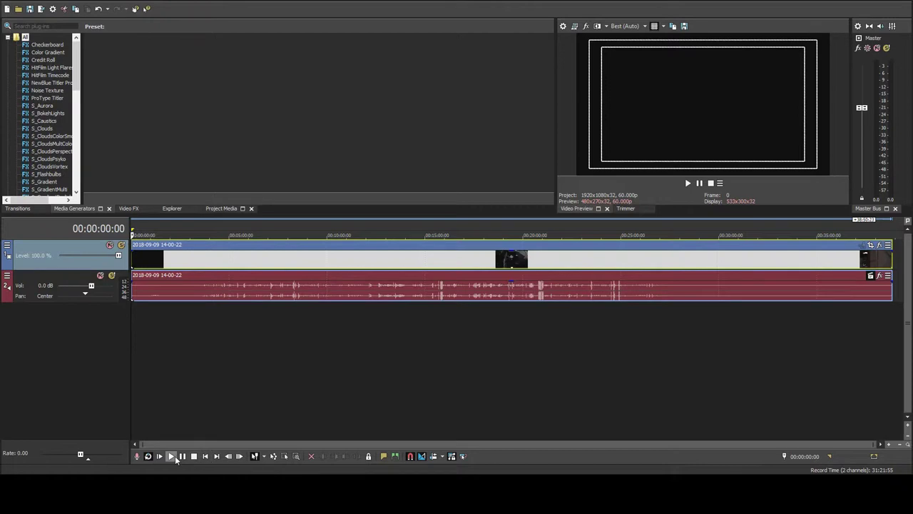
pyautogui.click(172, 456)
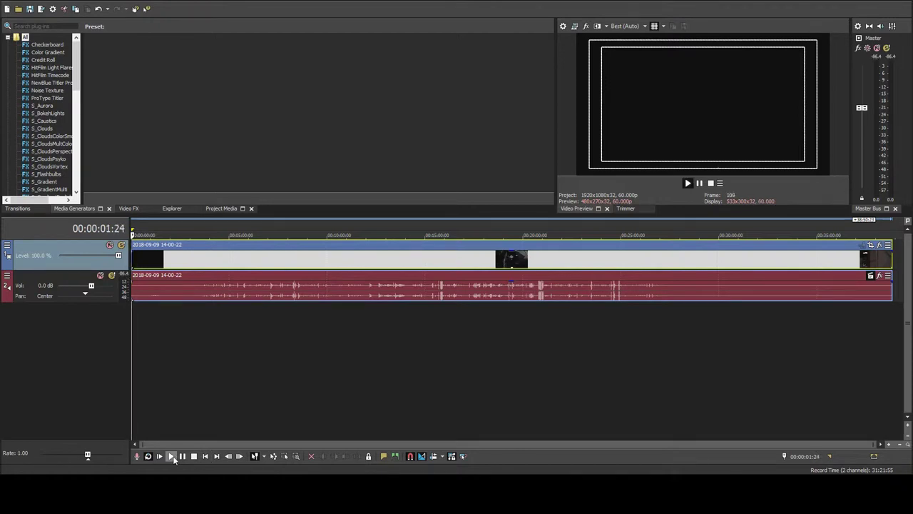
pyautogui.click(160, 228)
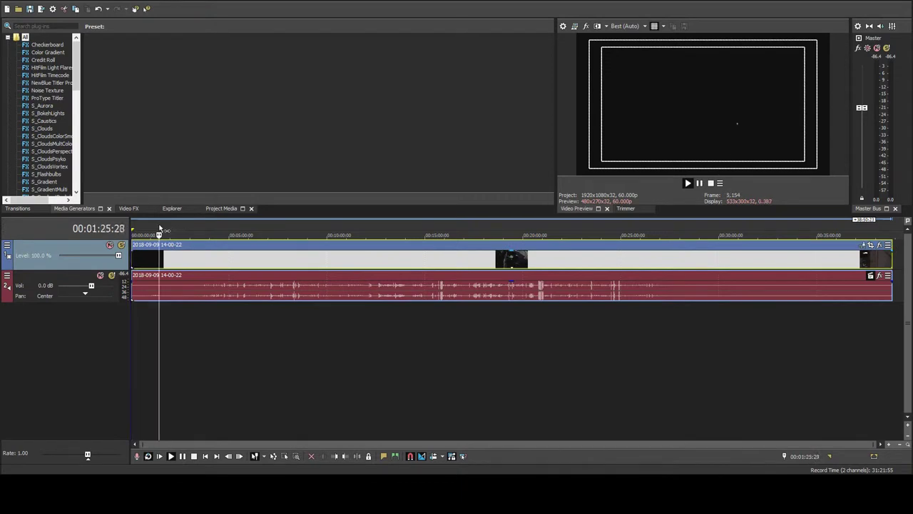
pyautogui.click(238, 230)
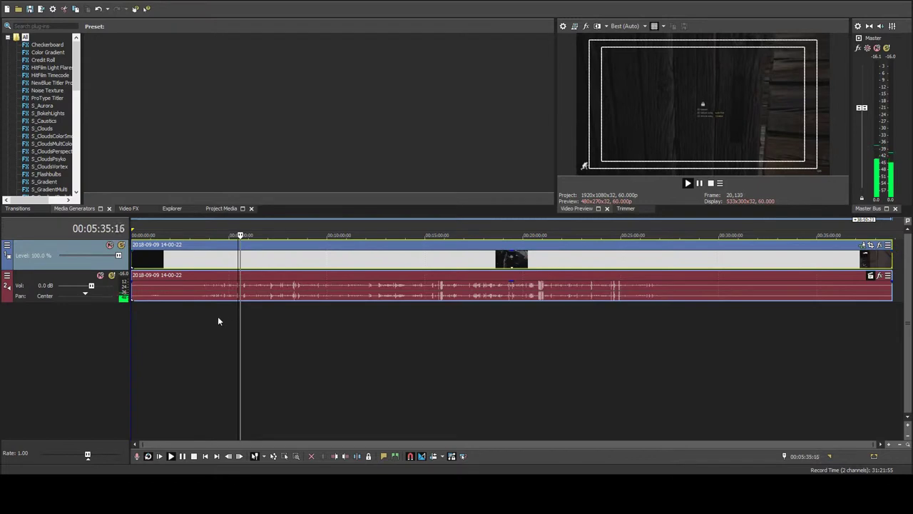
pyautogui.click(193, 456)
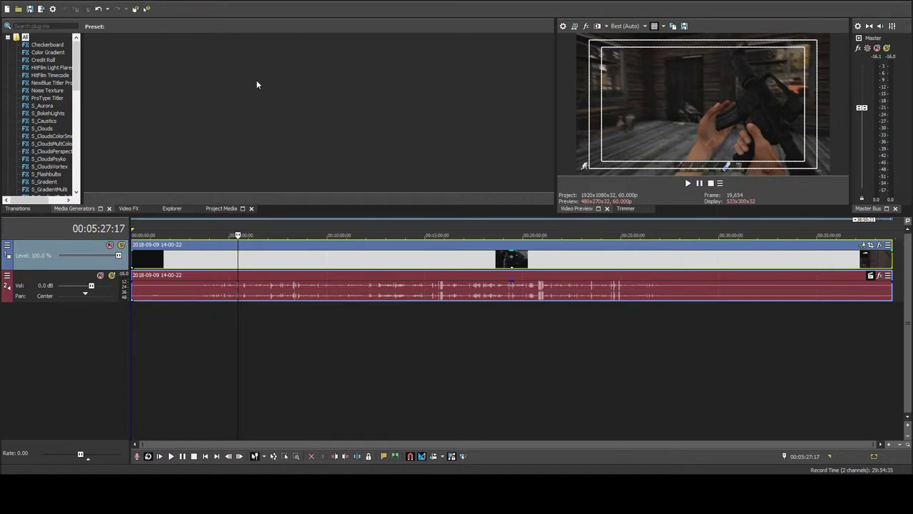
# Step: Place the music Adventures - A Himitsu (No Copyright Music) on its own audio track at the timeline start and extend it to the recording's end
pyautogui.hotkey('ctrl', 'v')
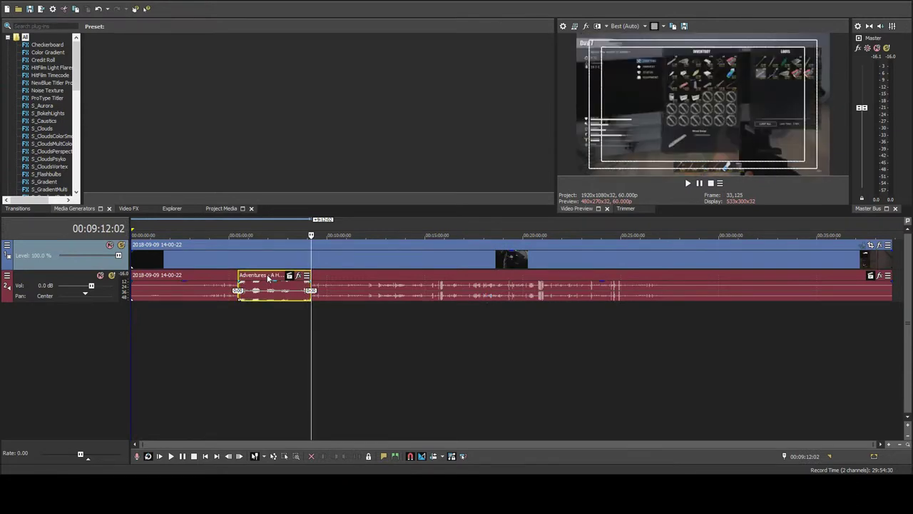
pyautogui.moveTo(268, 280); pyautogui.dragTo(159, 314)
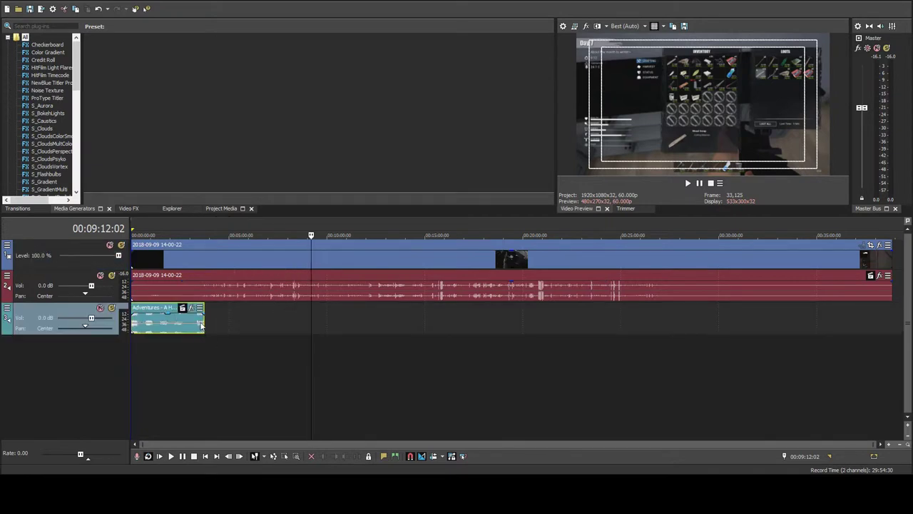
pyautogui.moveTo(203, 318); pyautogui.dragTo(234, 316)
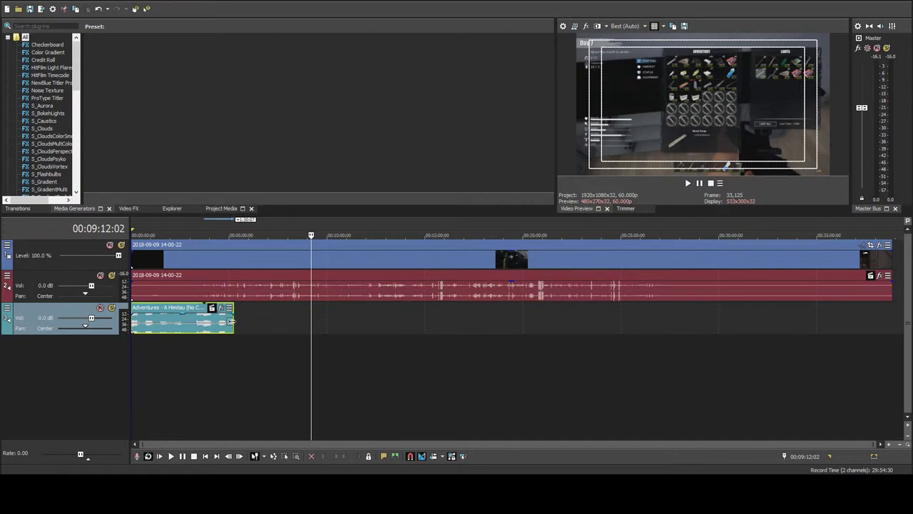
pyautogui.moveTo(232, 318); pyautogui.dragTo(892, 323)
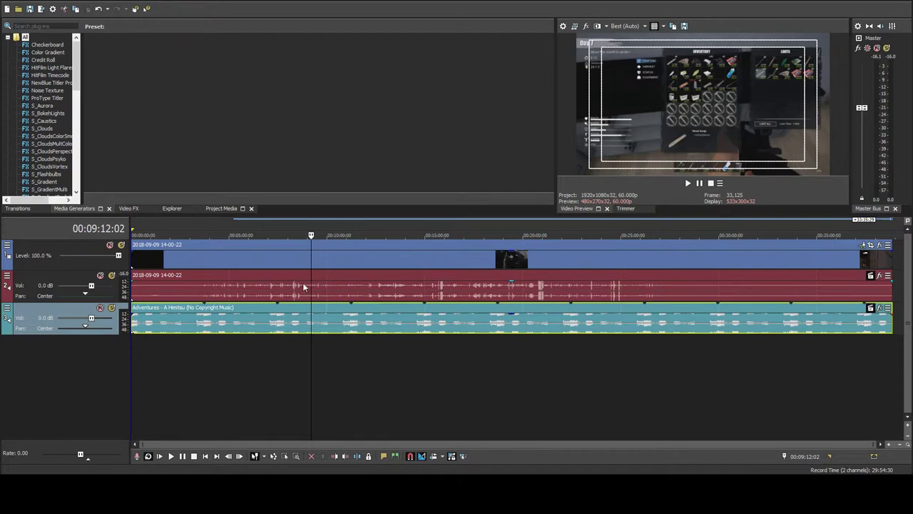
# Step: Insert an empty video track above the recording and place the cursor at about 29 seconds
pyautogui.click(146, 224)
pyautogui.click(137, 223)
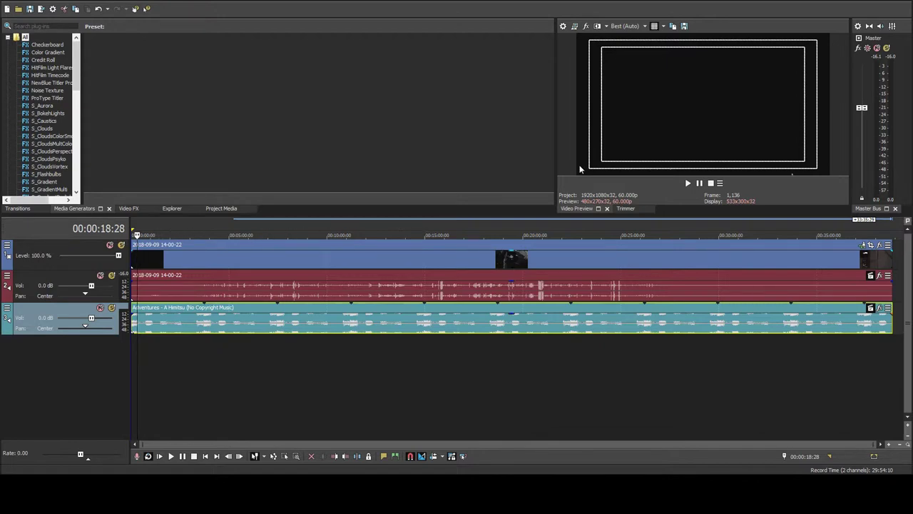
pyautogui.click(60, 249)
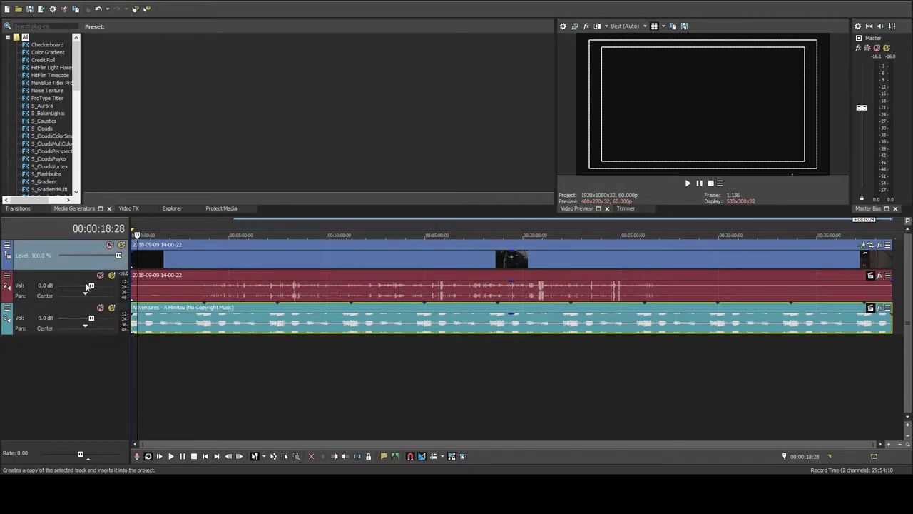
pyautogui.hotkey('ctrl', 'shift', 'q')
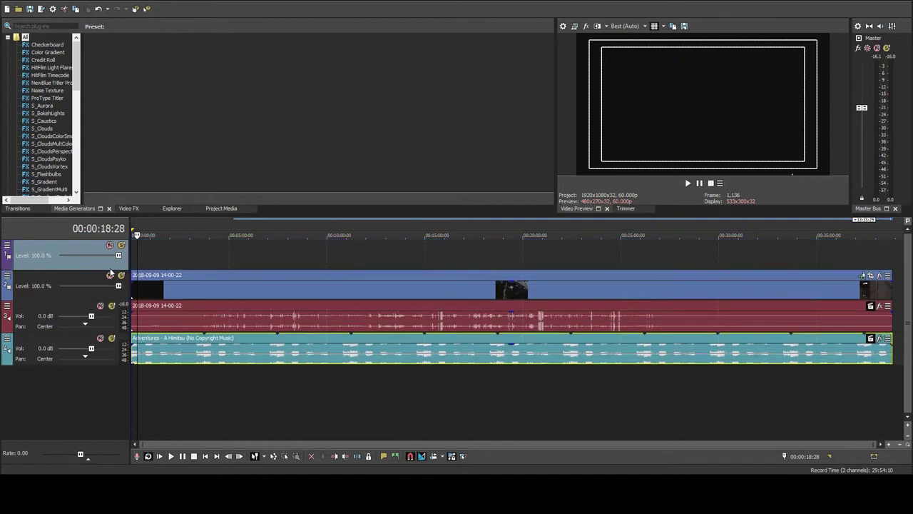
pyautogui.click(152, 250)
pyautogui.click(141, 234)
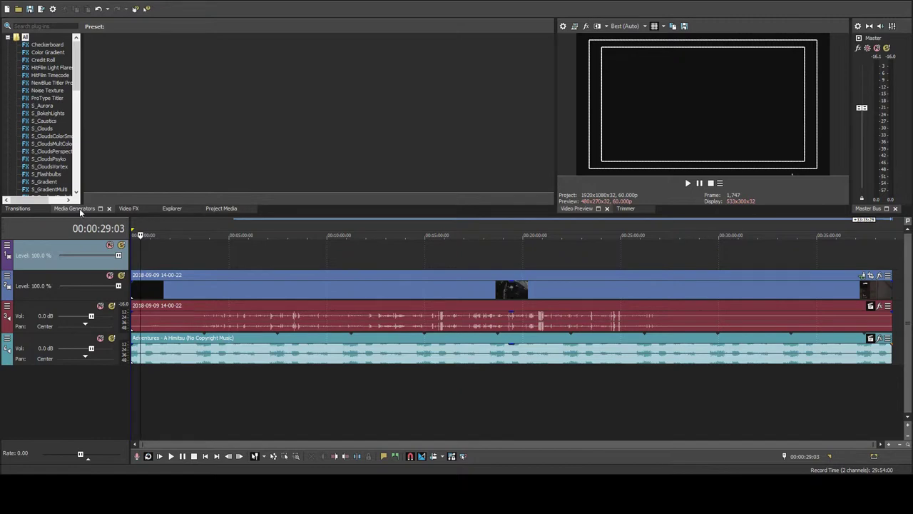
# Step: Add a default Titles & Text event reading "Episode 1" at the start of the empty video track and lengthen it to about 1:20
pyautogui.click(35, 26)
pyautogui.write('te')
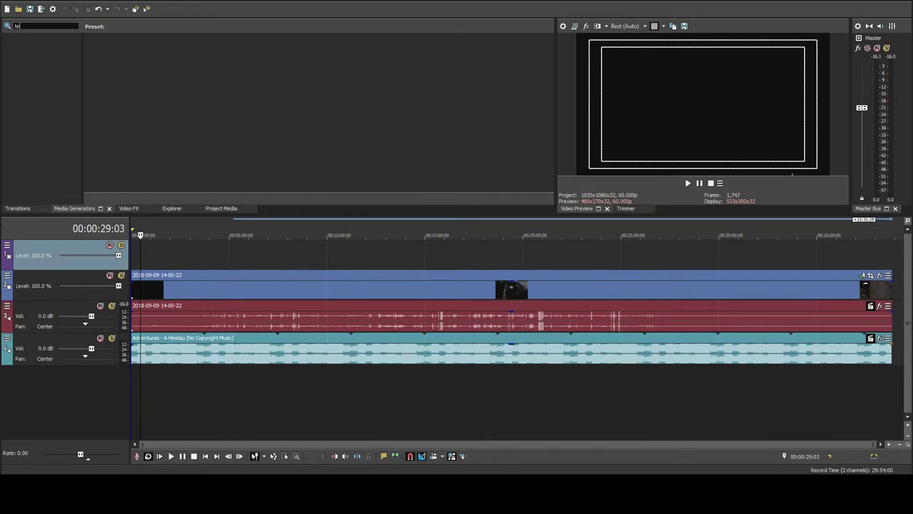
pyautogui.write('x')
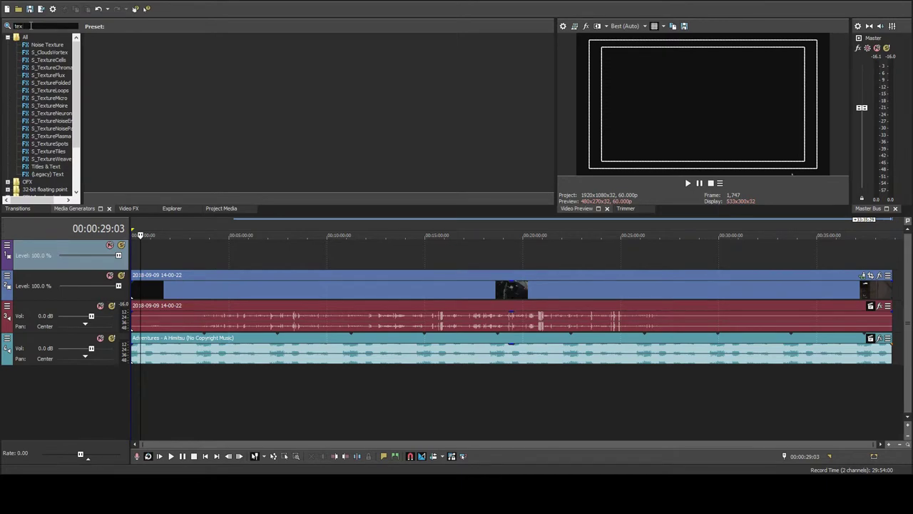
pyautogui.click(50, 168)
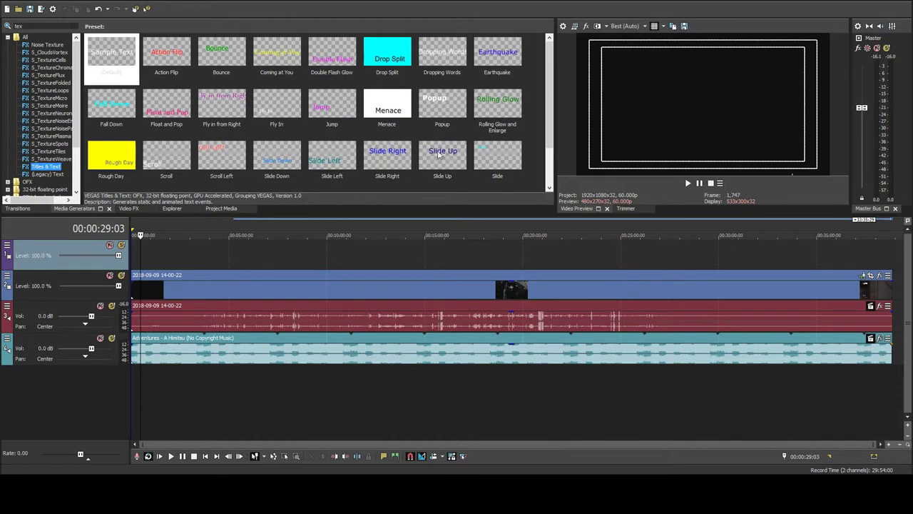
pyautogui.click(120, 51)
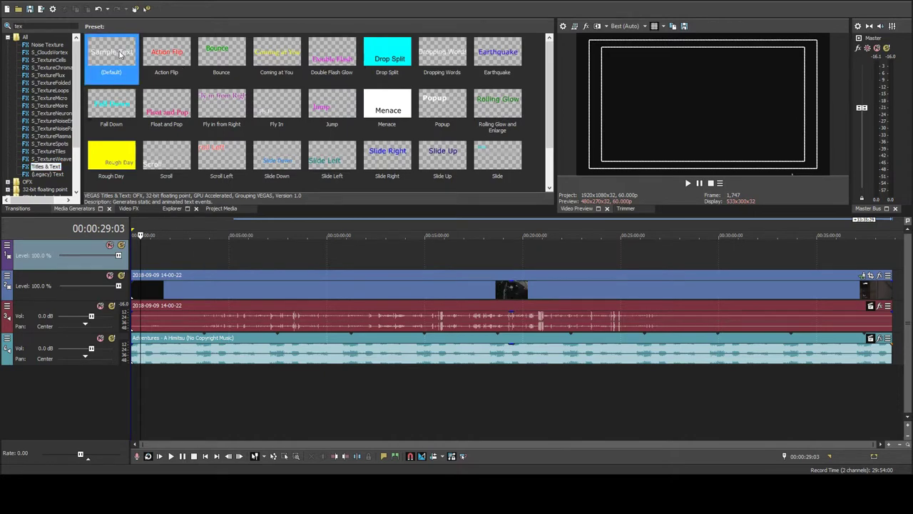
pyautogui.moveTo(109, 52); pyautogui.dragTo(153, 253)
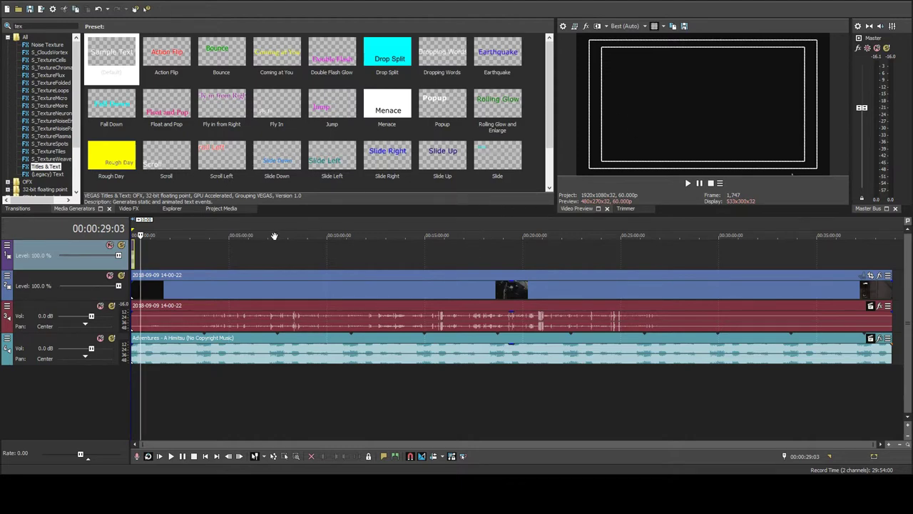
pyautogui.moveTo(137, 258); pyautogui.dragTo(157, 254)
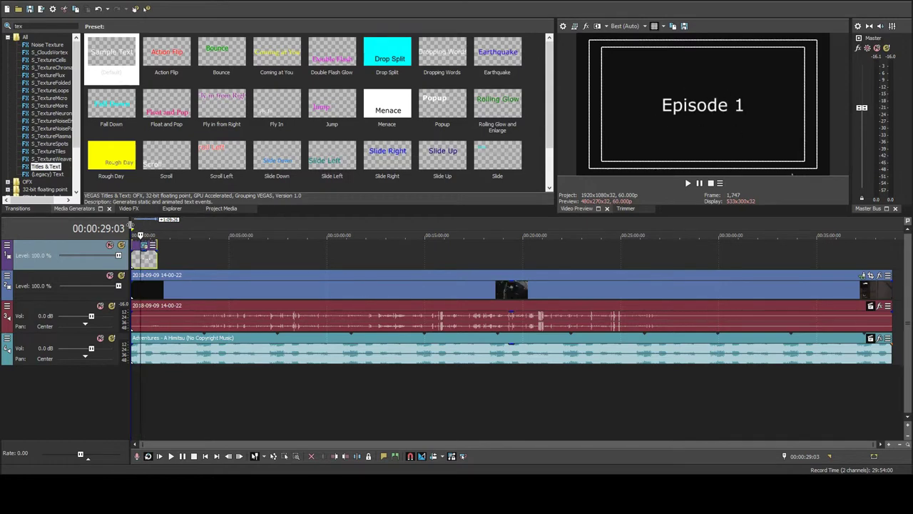
# Step: Mark the time range from the start to about 5:48 and preview the title from its beginning and at its end
pyautogui.click(133, 225)
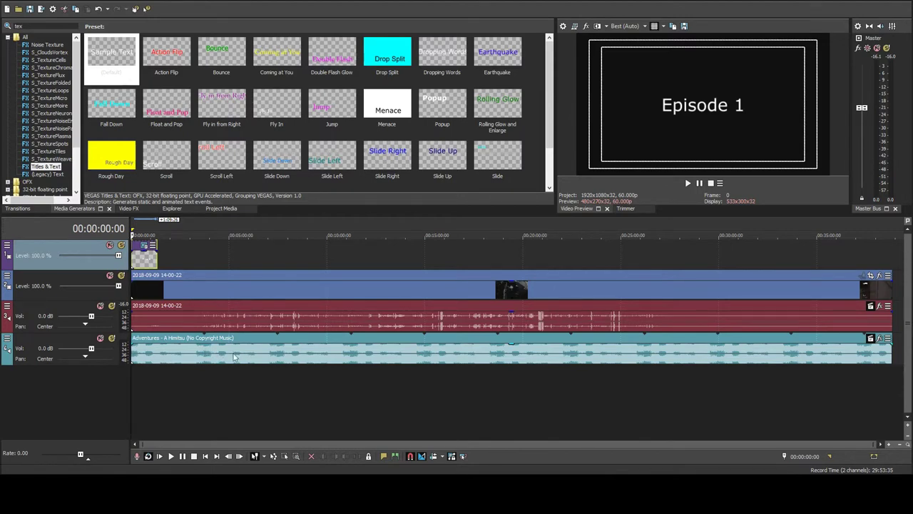
pyautogui.click(173, 458)
pyautogui.moveTo(132, 226); pyautogui.dragTo(245, 261)
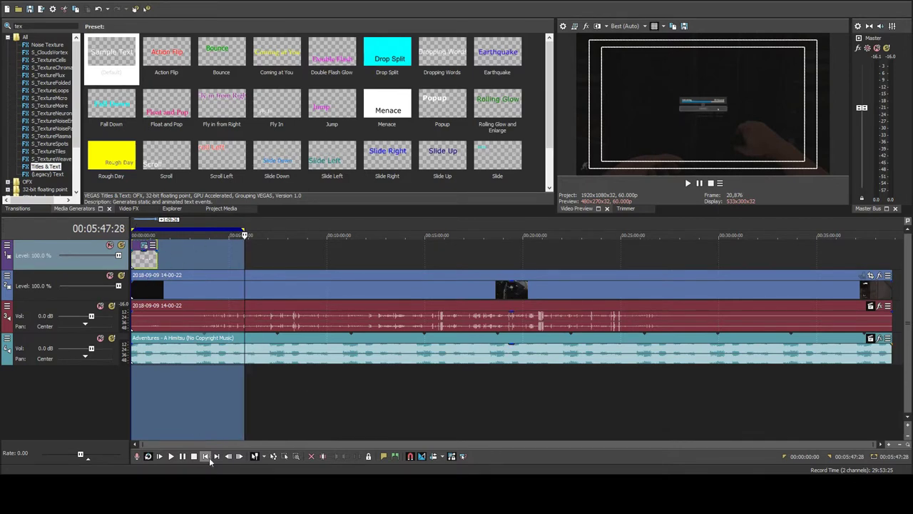
pyautogui.click(172, 456)
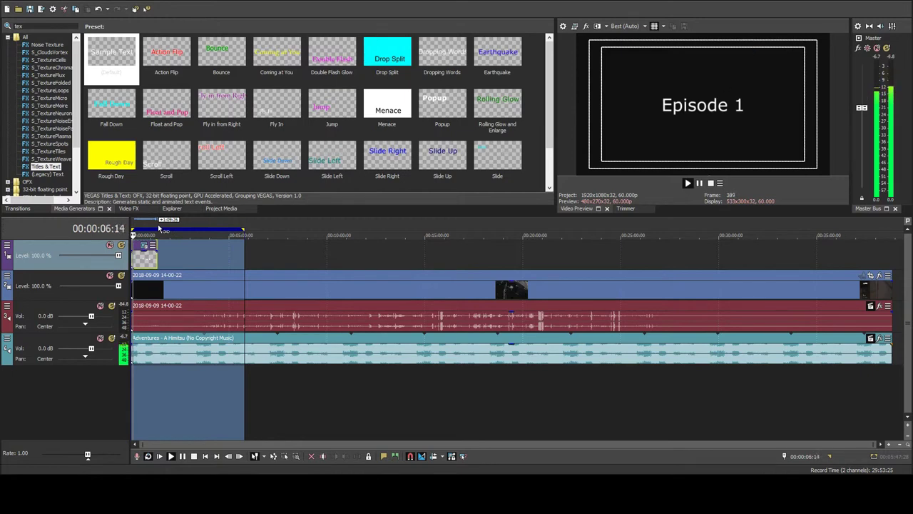
pyautogui.click(158, 229)
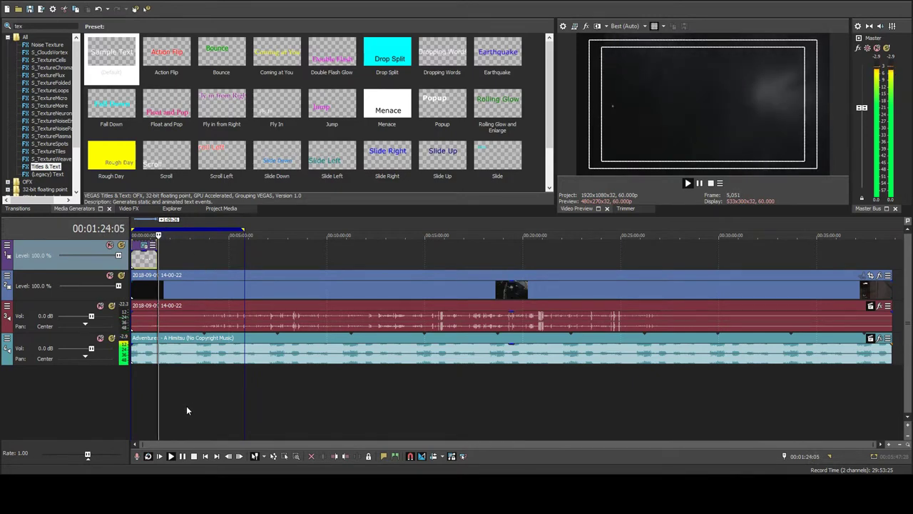
pyautogui.press('space')
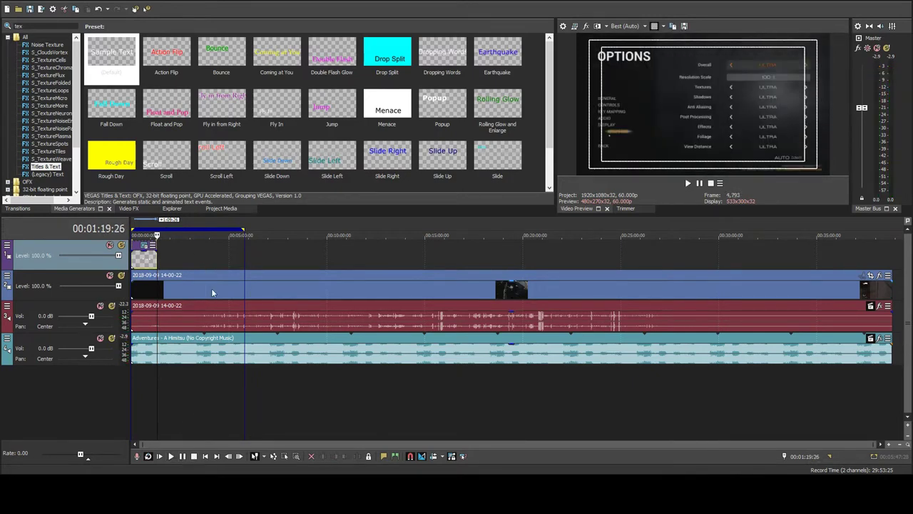
# Step: Move the Episode 1 title to start at about 2:59 and preview it over the gameplay footage from about 3:58
pyautogui.moveTo(138, 246); pyautogui.dragTo(195, 248)
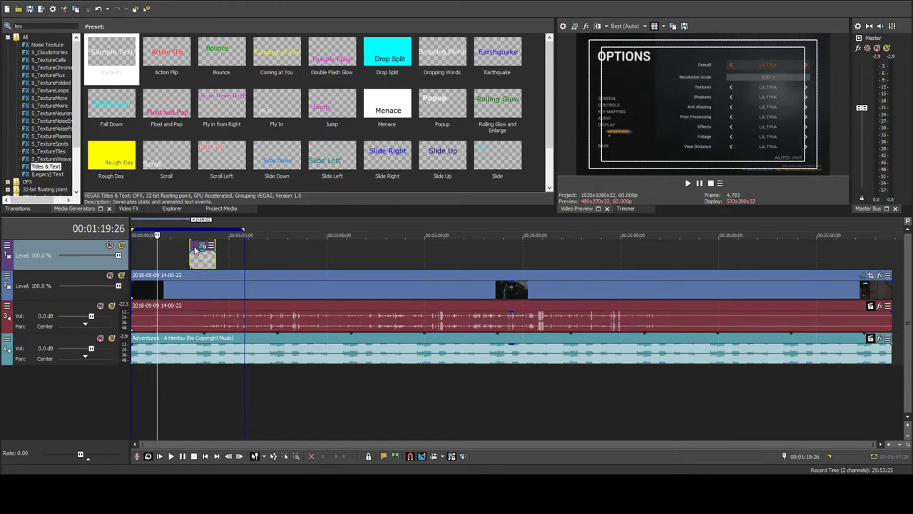
pyautogui.click(192, 227)
pyautogui.click(209, 227)
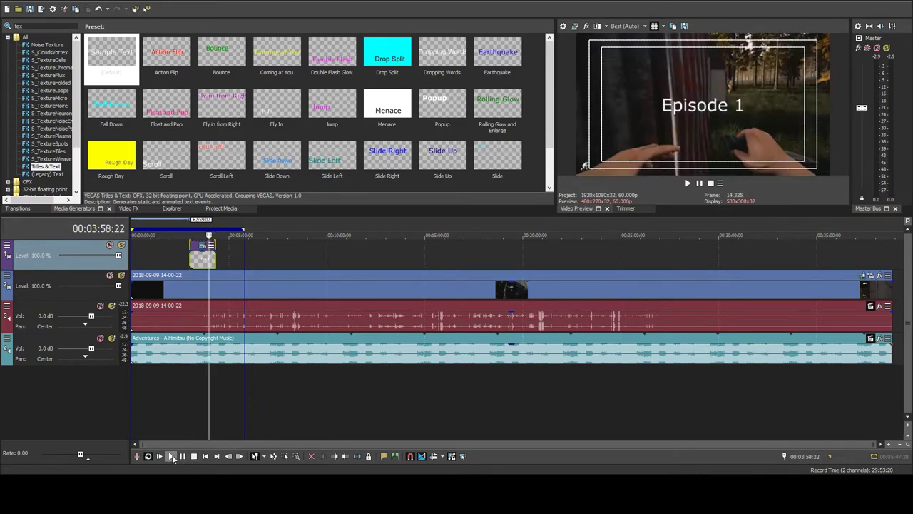
pyautogui.click(172, 457)
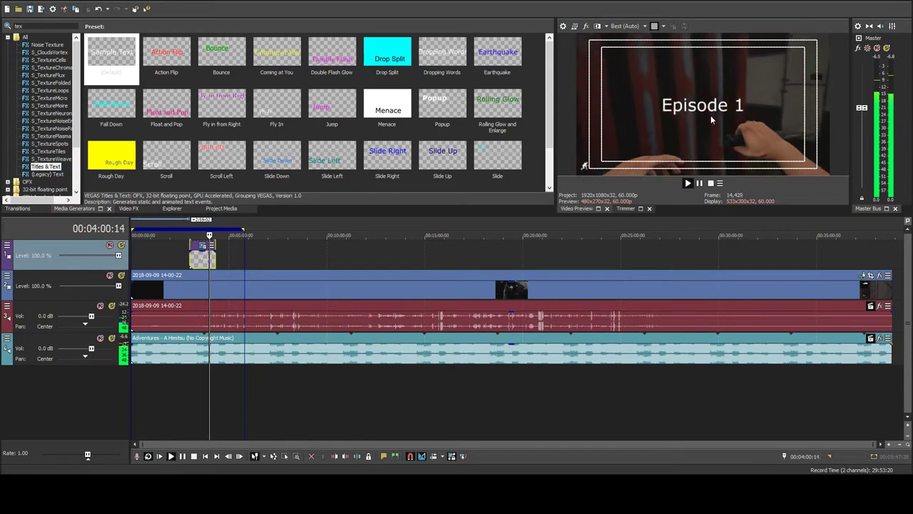
pyautogui.click(194, 457)
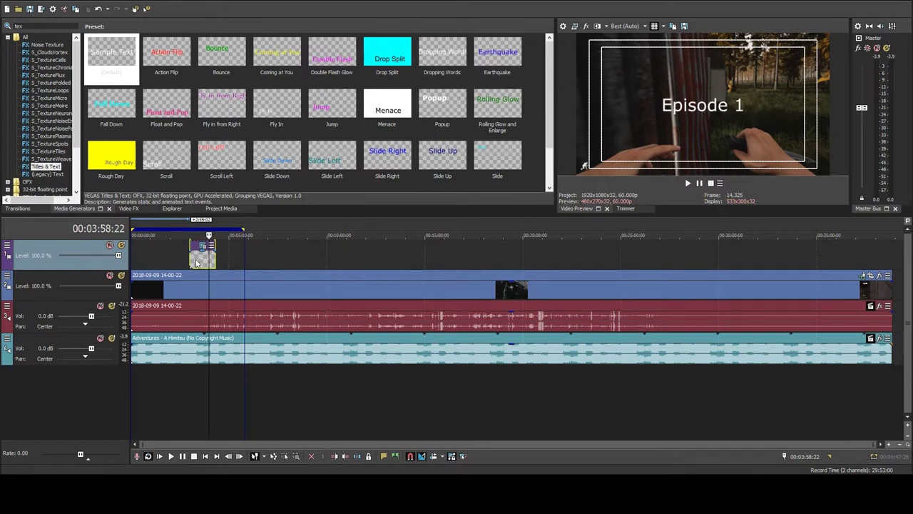
# Step: Play the timeline from about 4:45, past the end of the title, and stop playback
pyautogui.click(224, 227)
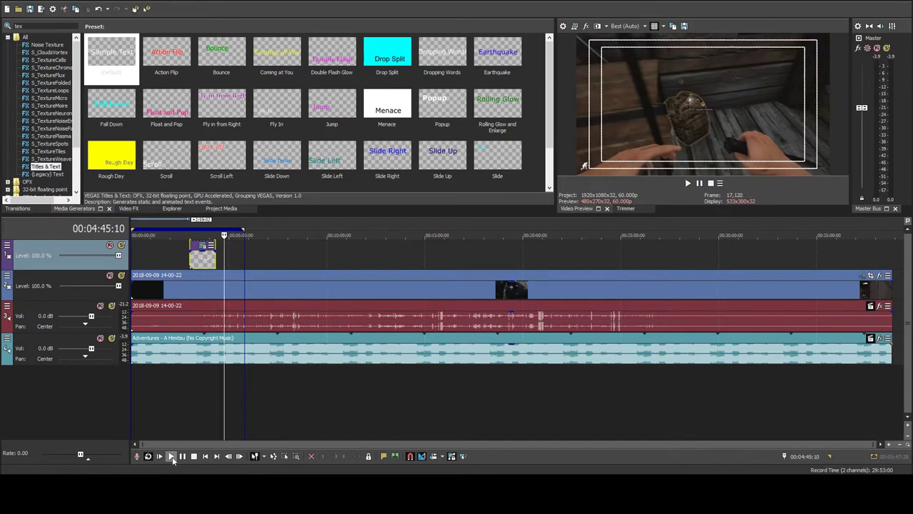
pyautogui.click(172, 456)
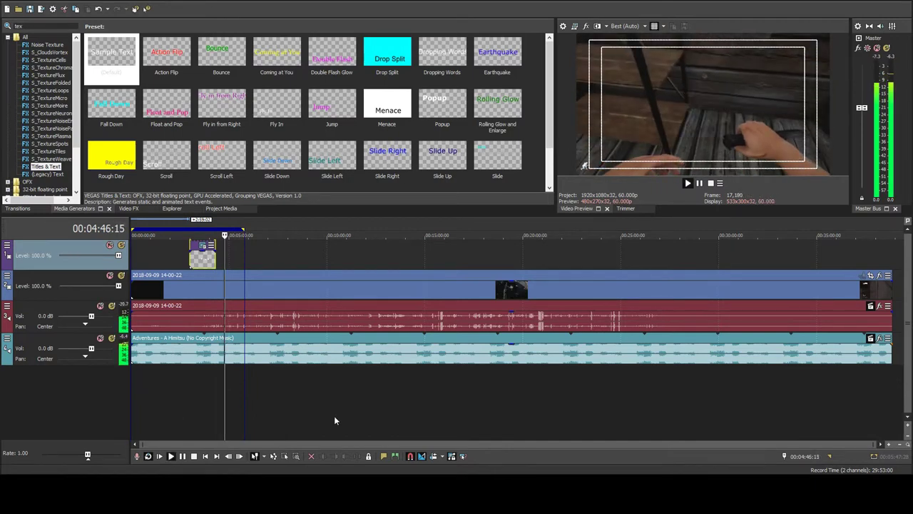
pyautogui.click(194, 457)
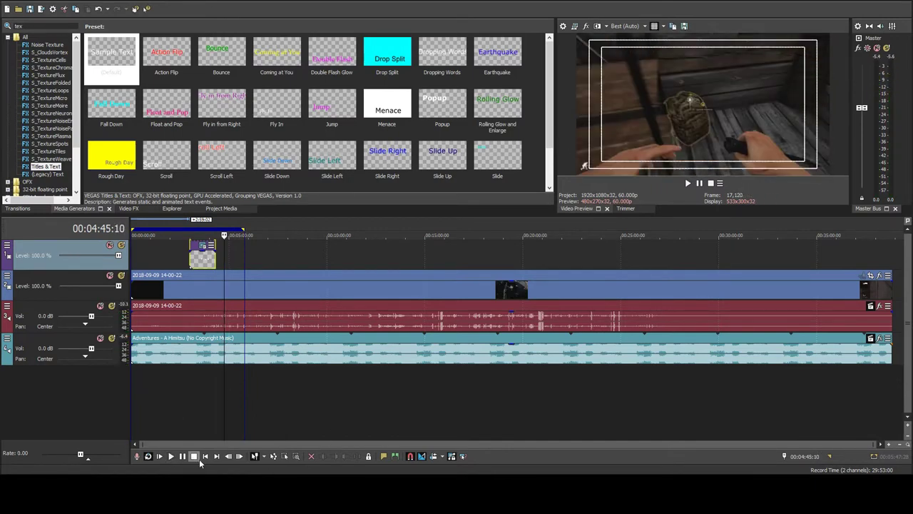